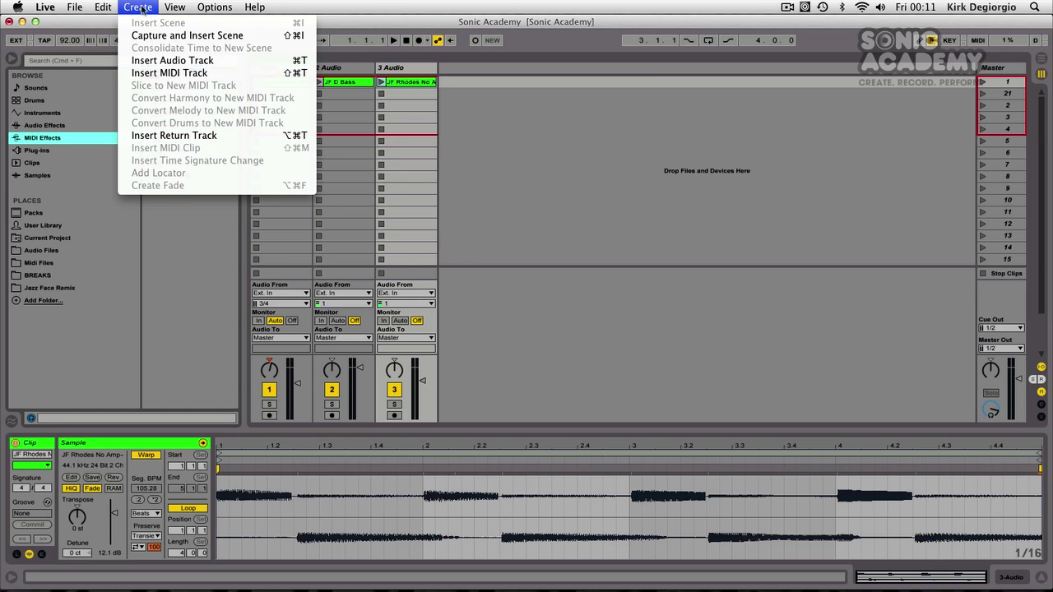
pyautogui.click(447, 128)
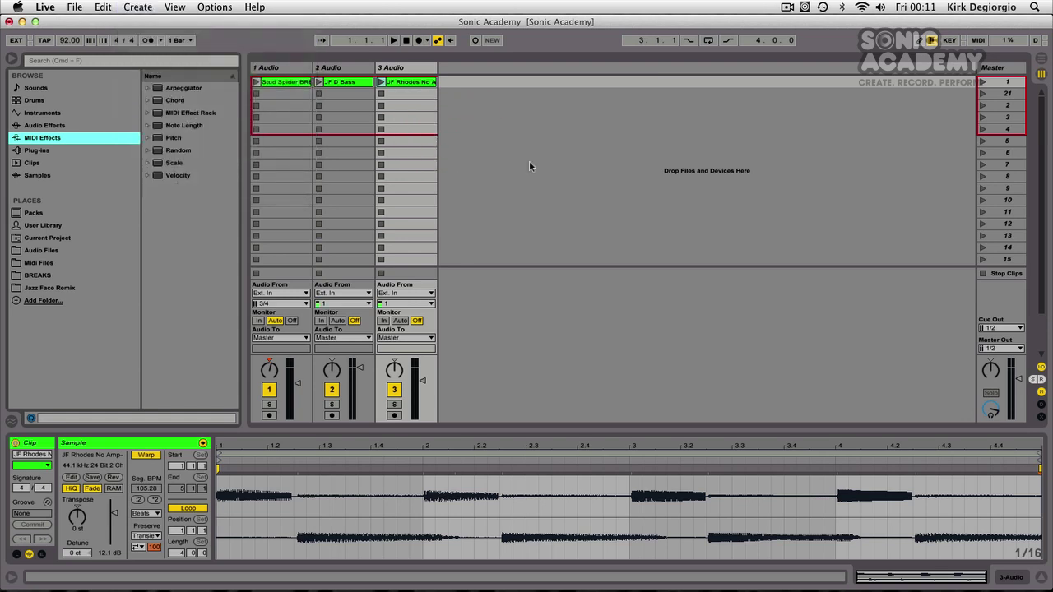
pyautogui.press('Left')
pyautogui.press('Left')
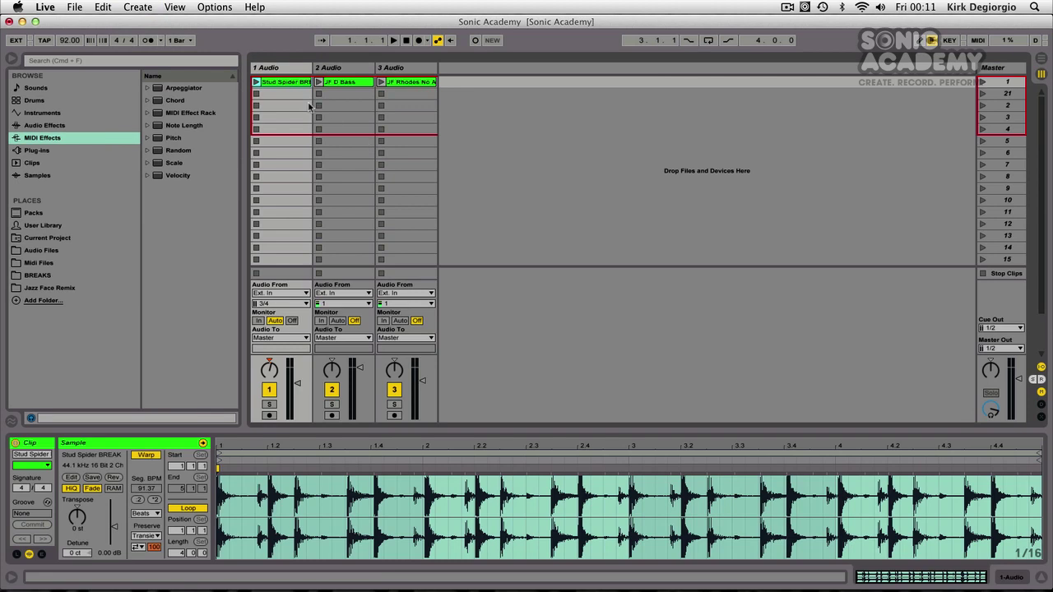
pyautogui.rightClick(286, 84)
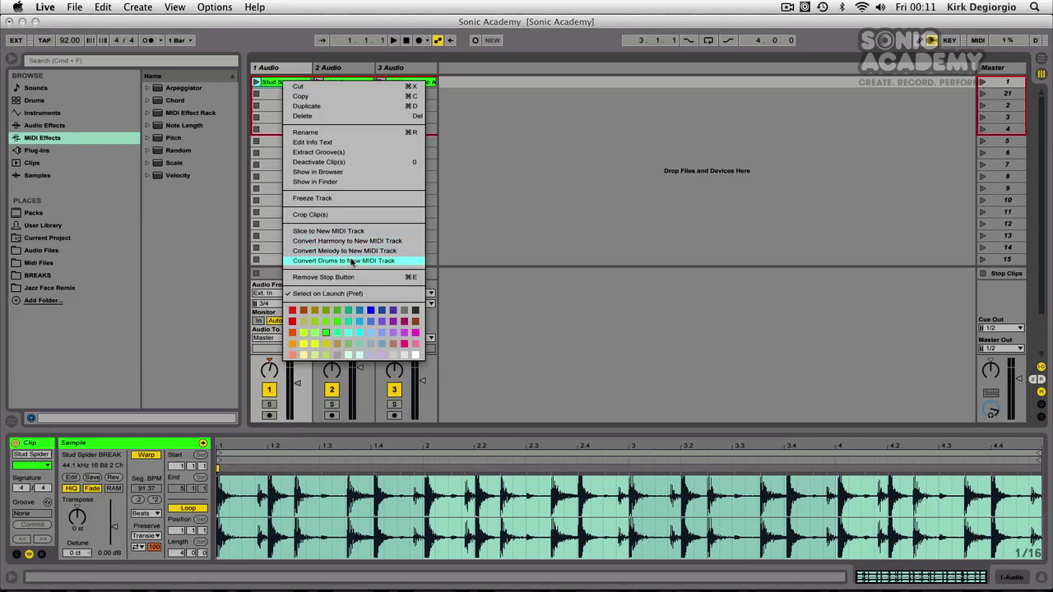
pyautogui.click(515, 231)
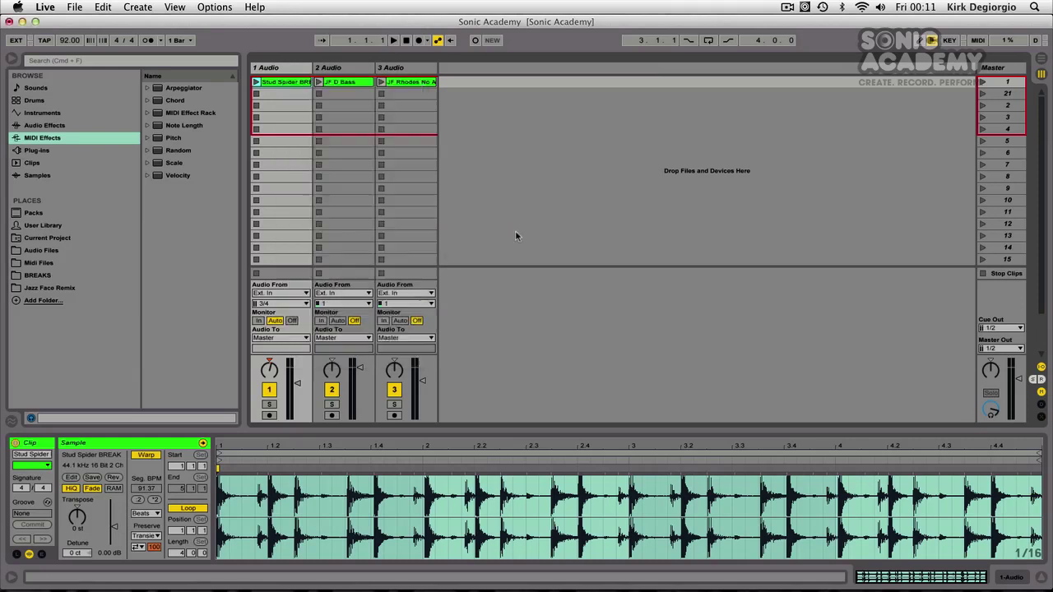
# Audition the Stud Spider BREAK clip and convert its drums to a new MIDI track
pyautogui.click(256, 83)
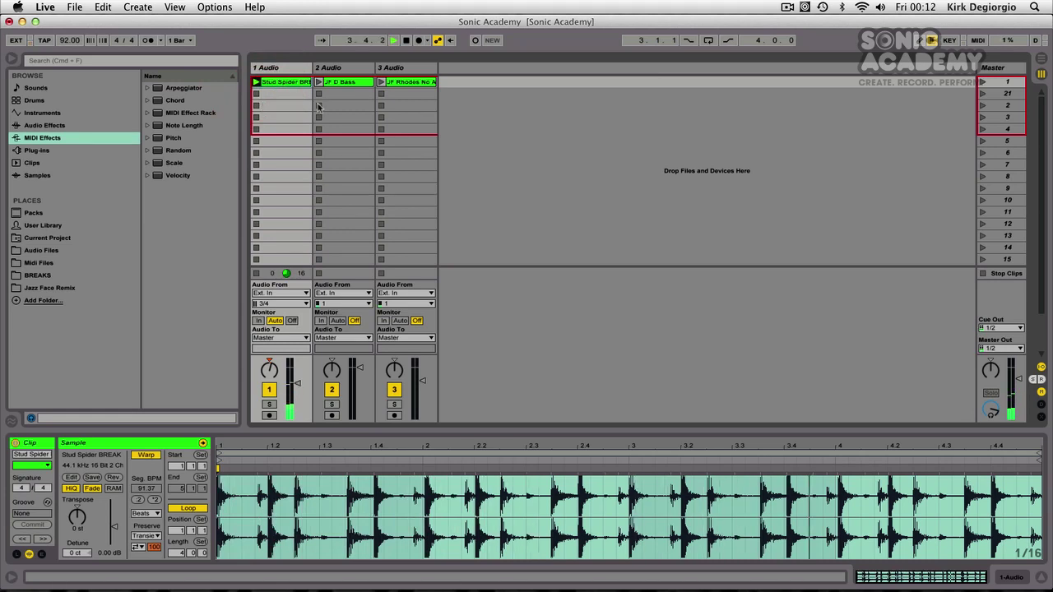
pyautogui.click(406, 42)
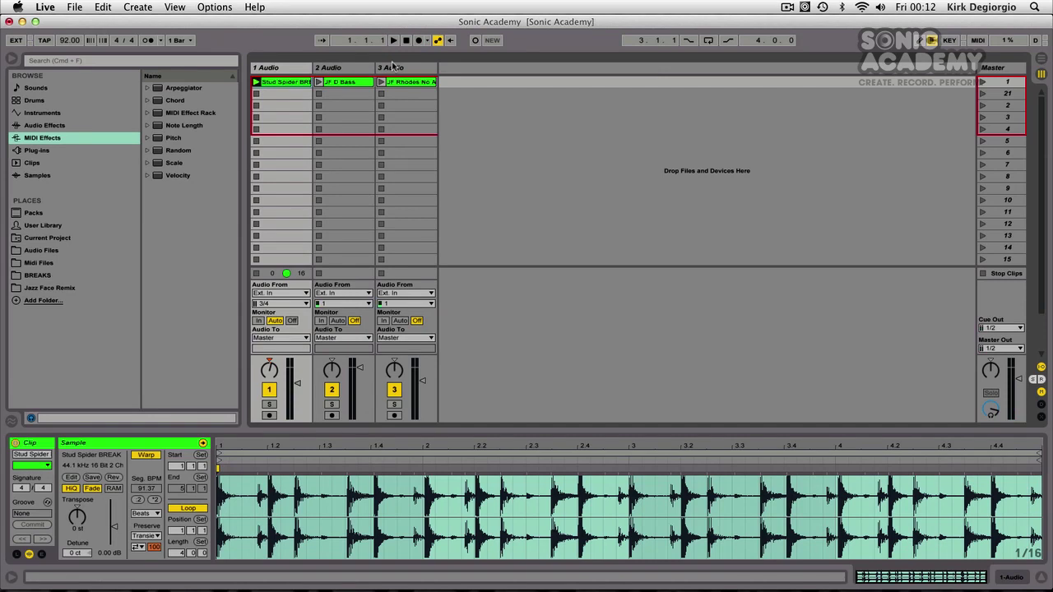
pyautogui.click(278, 87)
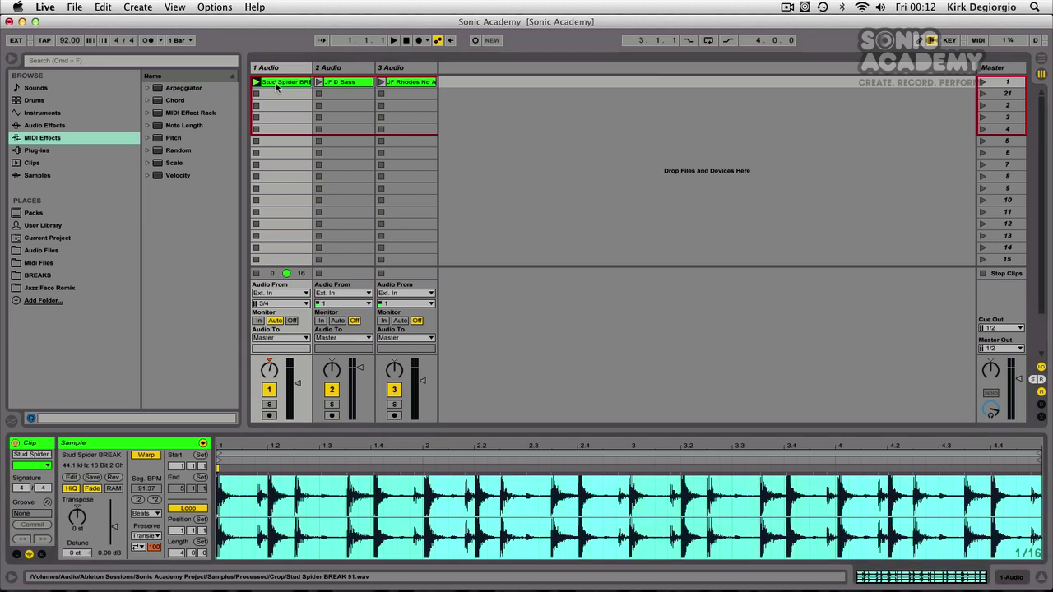
pyautogui.rightClick(278, 87)
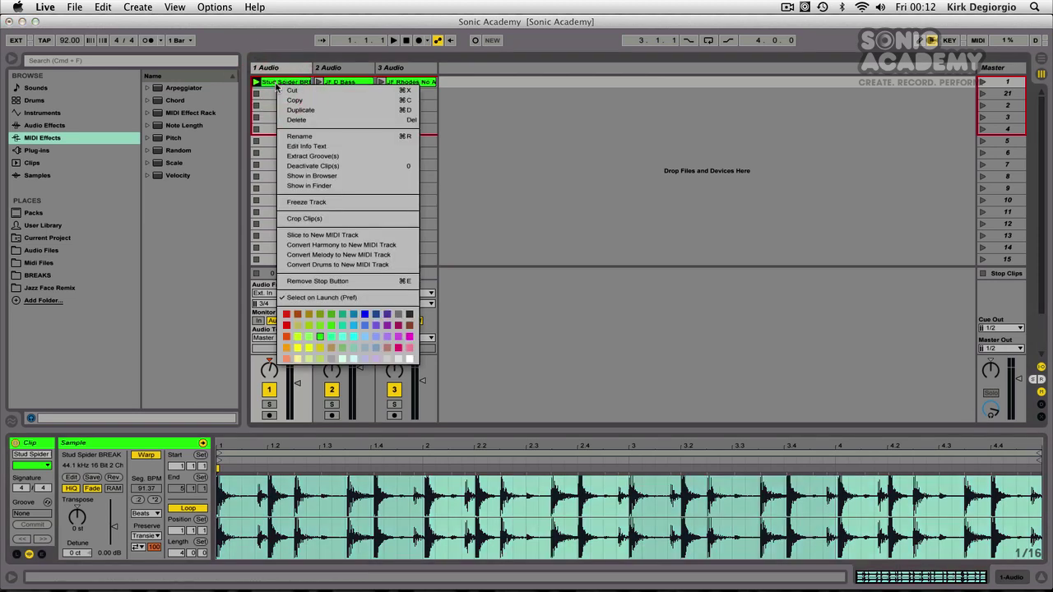
pyautogui.click(330, 265)
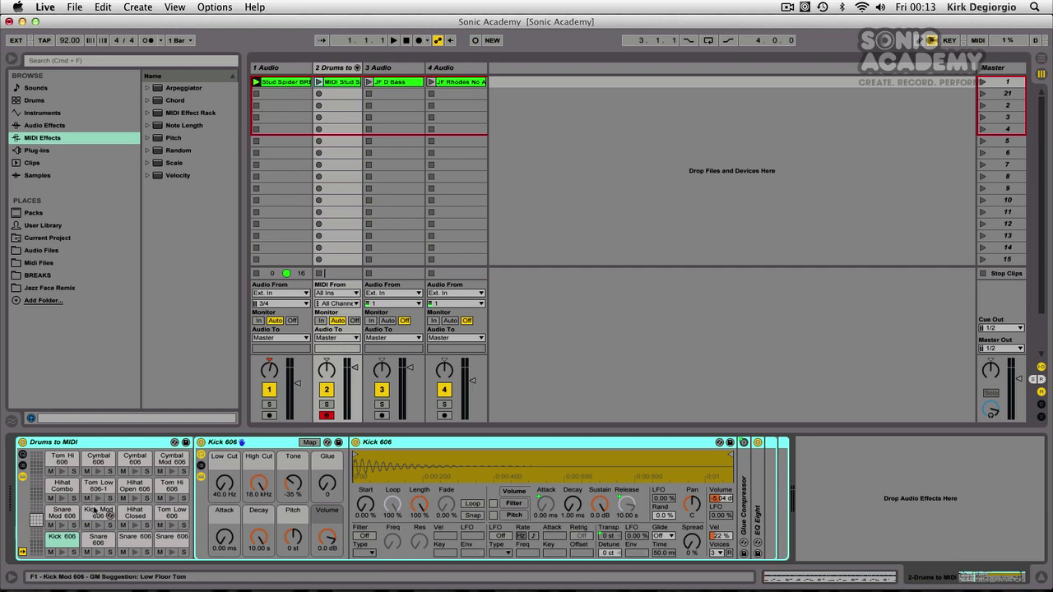
# Show the notes of the converted drum MIDI clip and enlarge the clip editor until all its drum rows fit
pyautogui.click(333, 86)
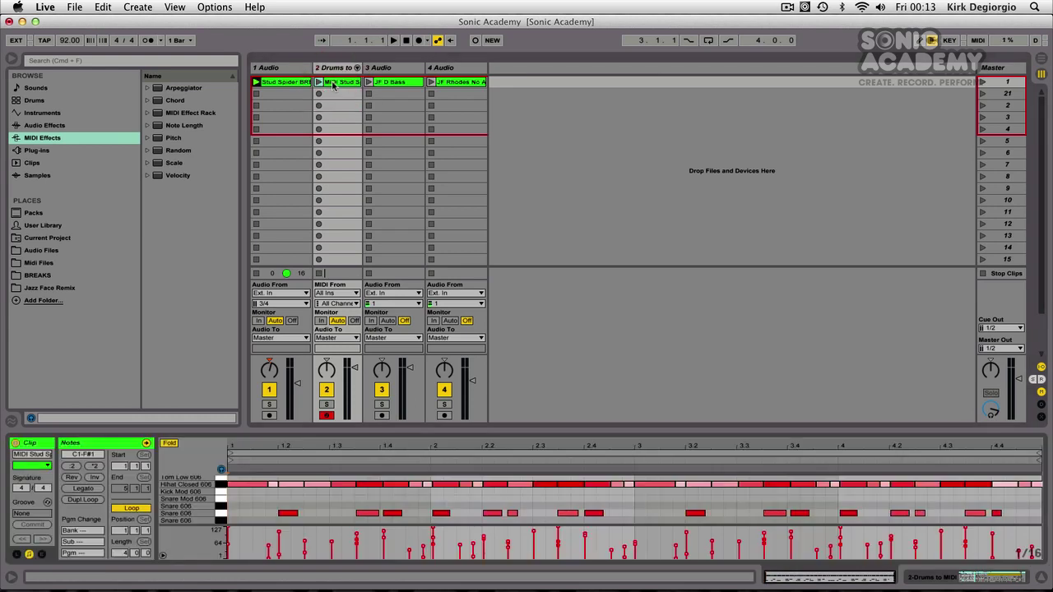
pyautogui.click(517, 429)
pyautogui.moveTo(517, 430); pyautogui.dragTo(513, 352)
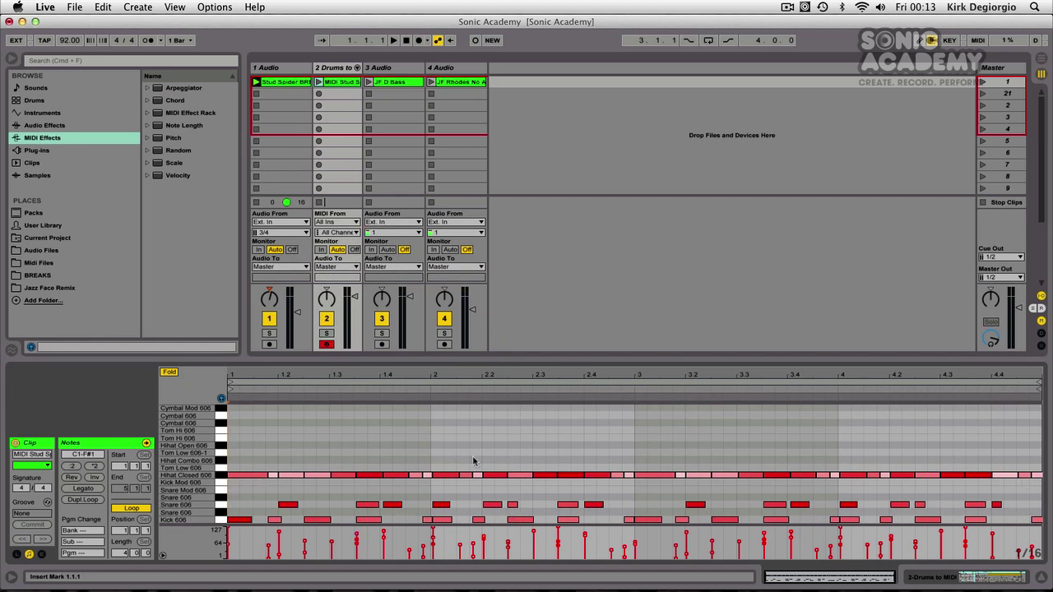
# Audition the converted drum MIDI clip on its own and together with the original Stud Spider BREAK clip
pyautogui.click(319, 83)
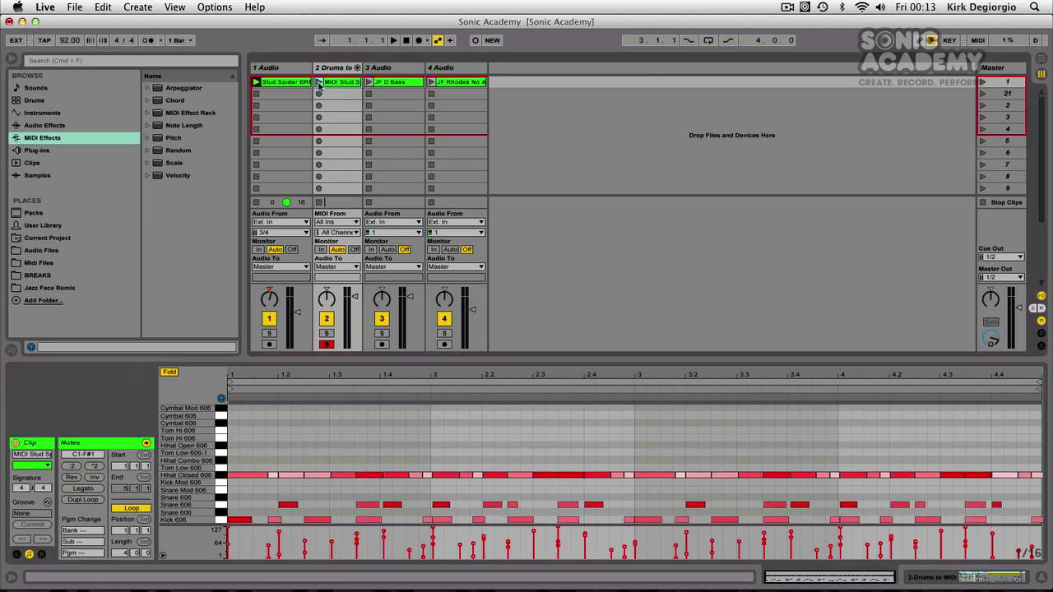
pyautogui.click(256, 203)
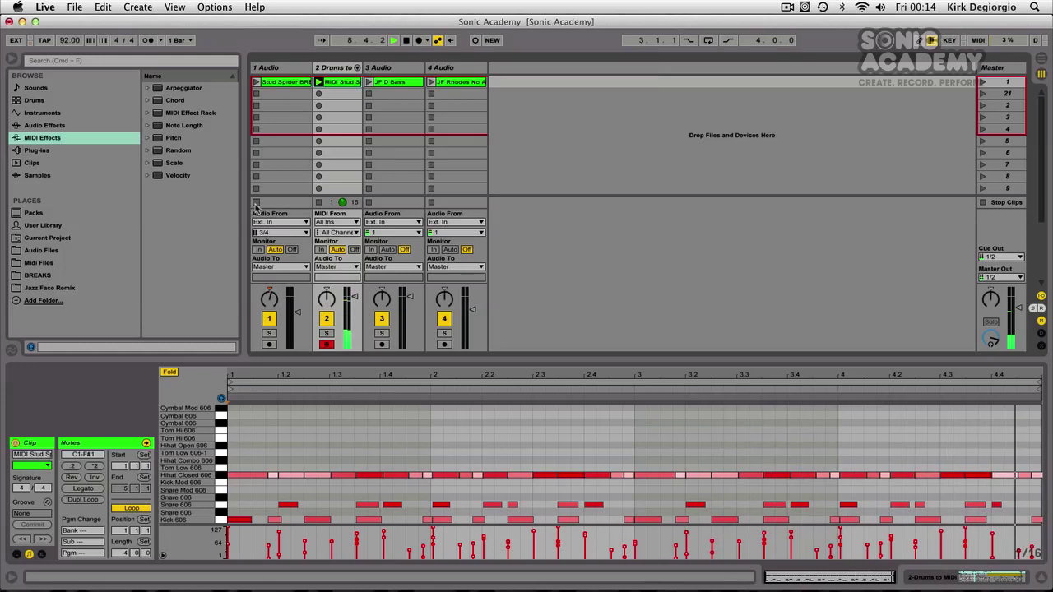
pyautogui.click(406, 40)
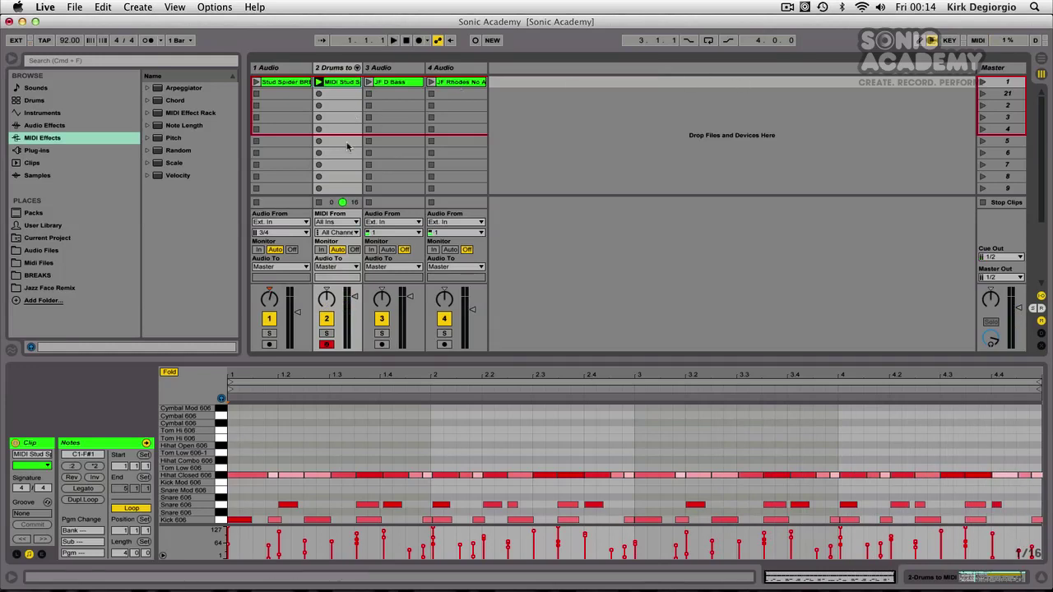
pyautogui.click(256, 82)
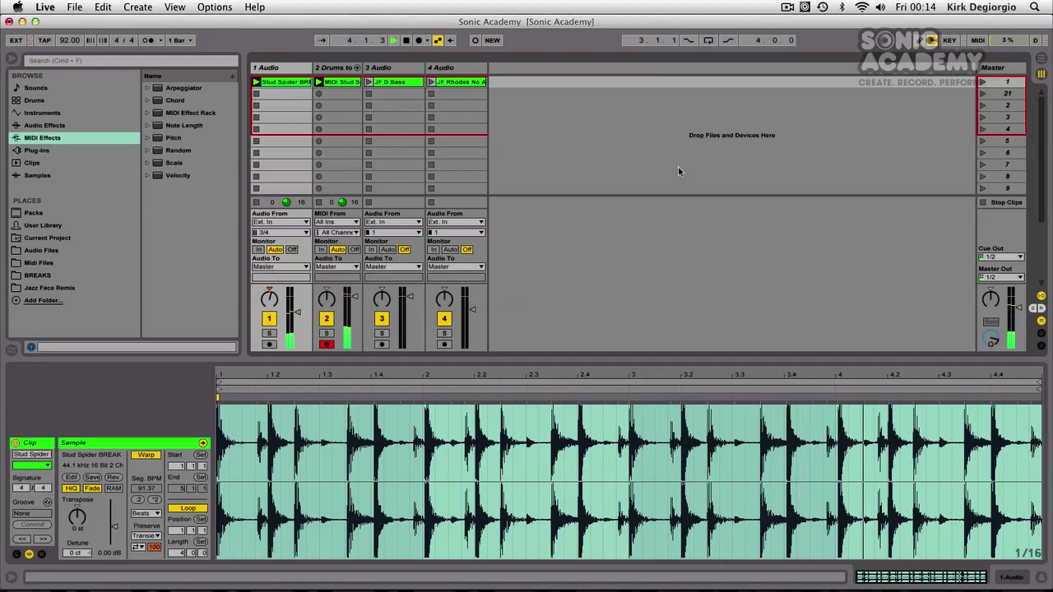
pyautogui.click(407, 42)
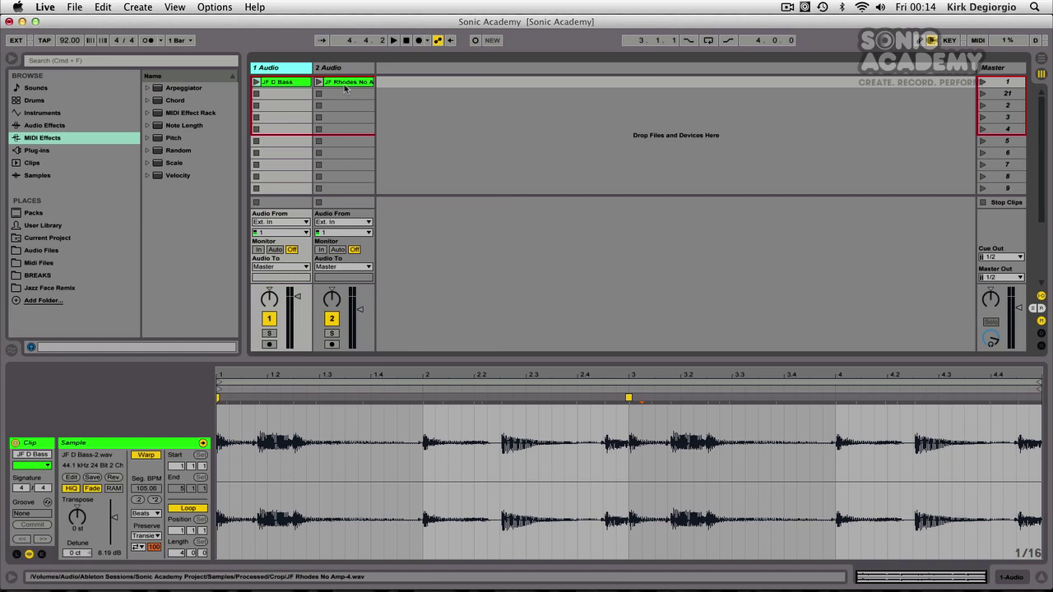
# Audition the JF D Bass clip and convert its melody to a new MIDI track
pyautogui.click(284, 81)
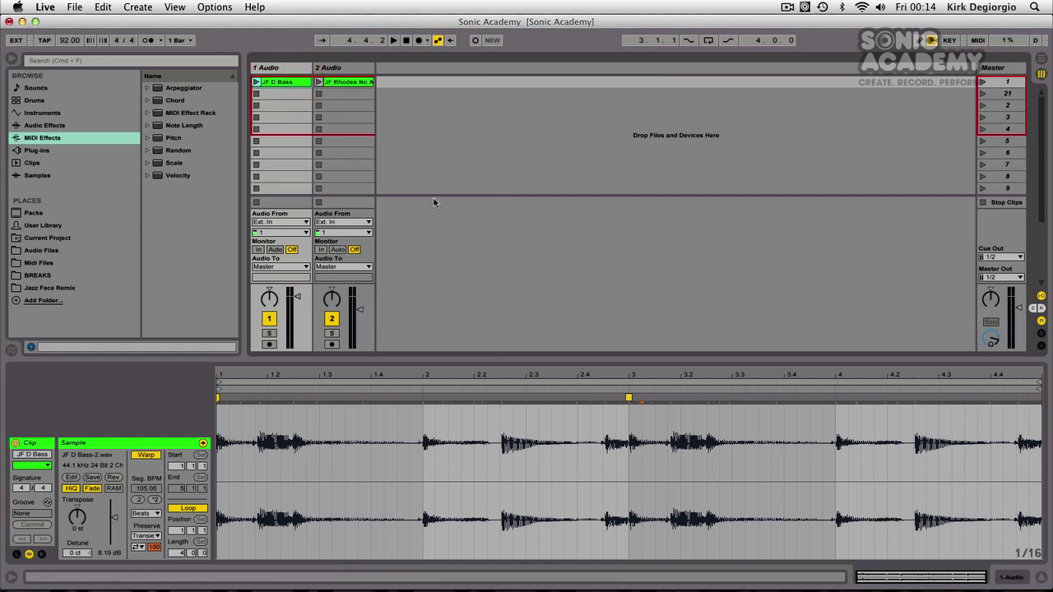
pyautogui.click(255, 83)
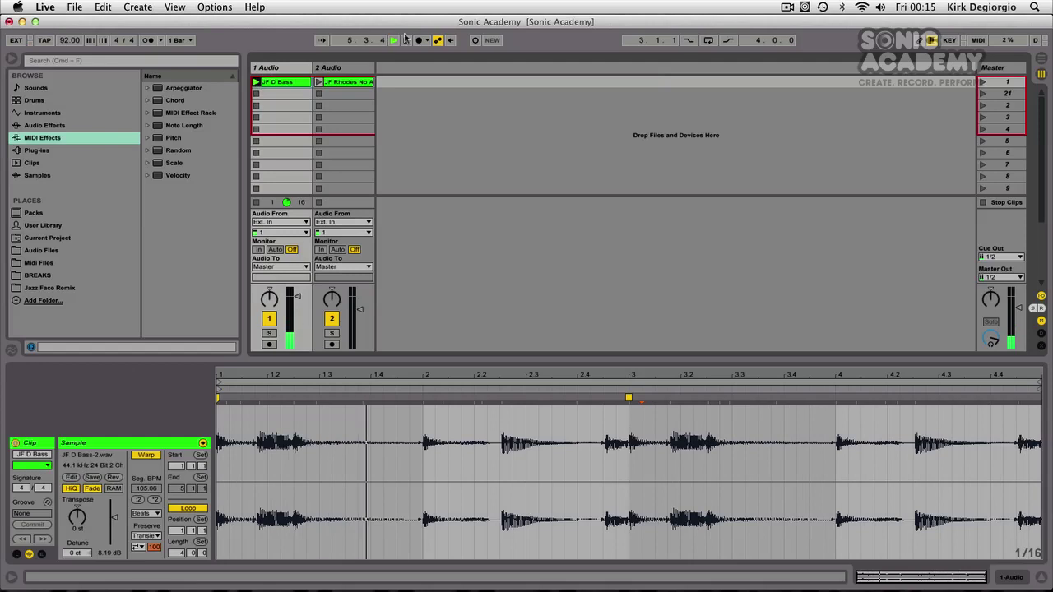
pyautogui.press('space')
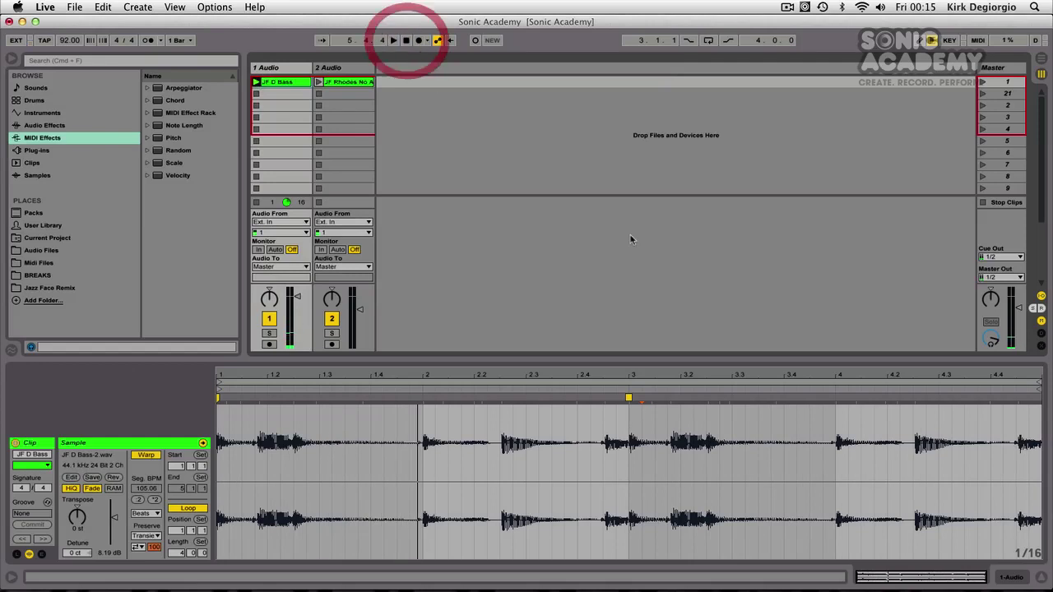
pyautogui.rightClick(276, 84)
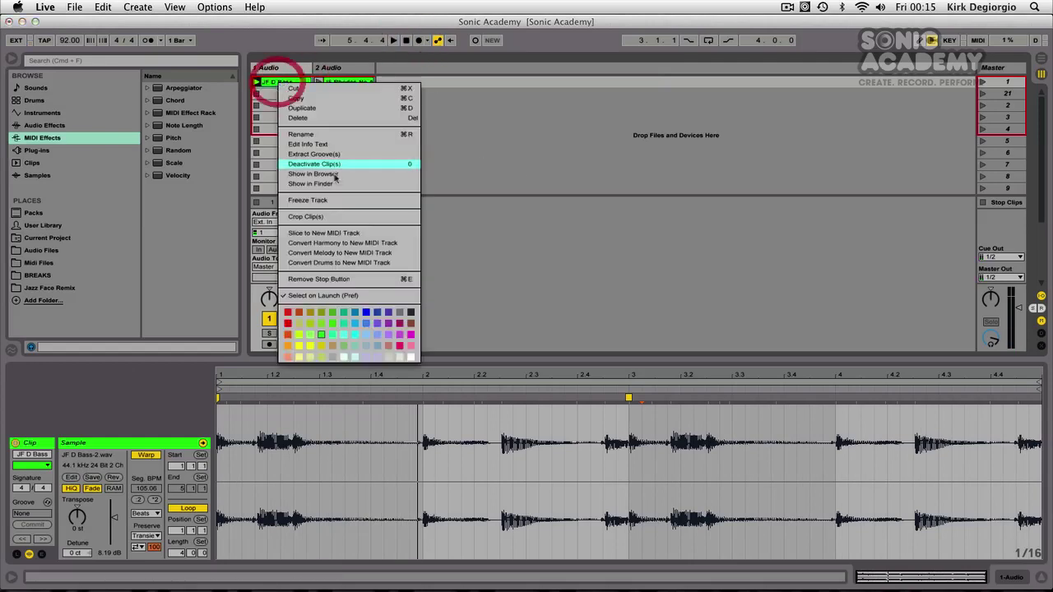
pyautogui.click(344, 254)
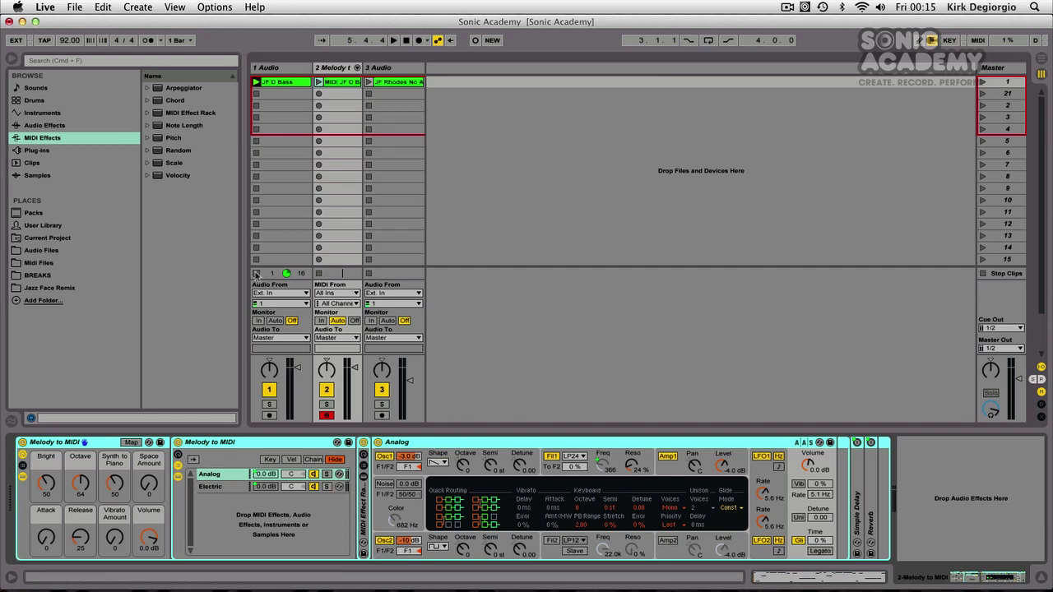
# View the converted bass MIDI clip's notes while playing it alone, and compare it with the original JF D Bass clip playing alongside
pyautogui.click(319, 83)
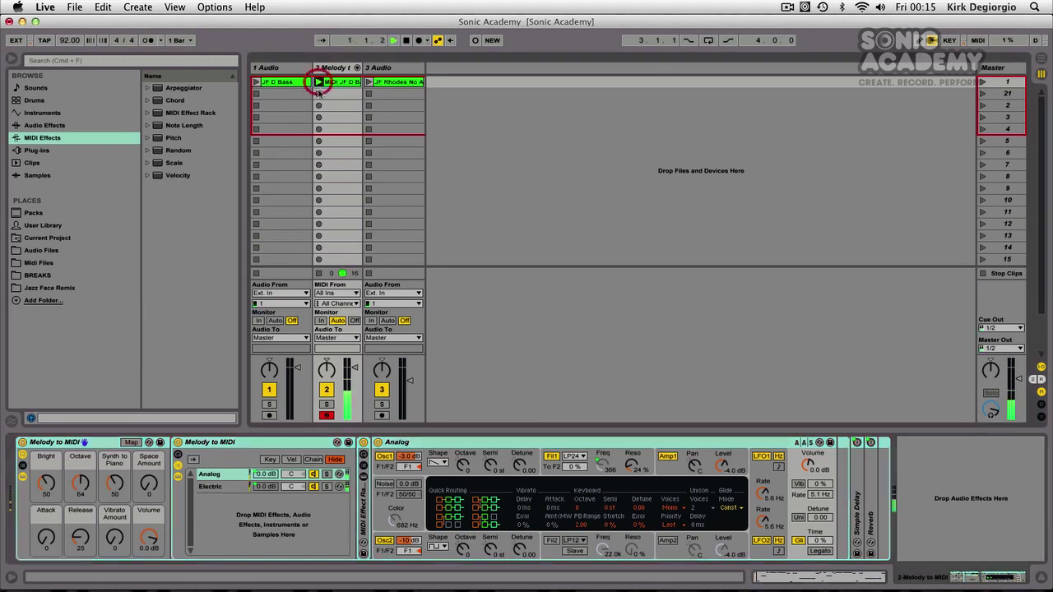
pyautogui.click(333, 83)
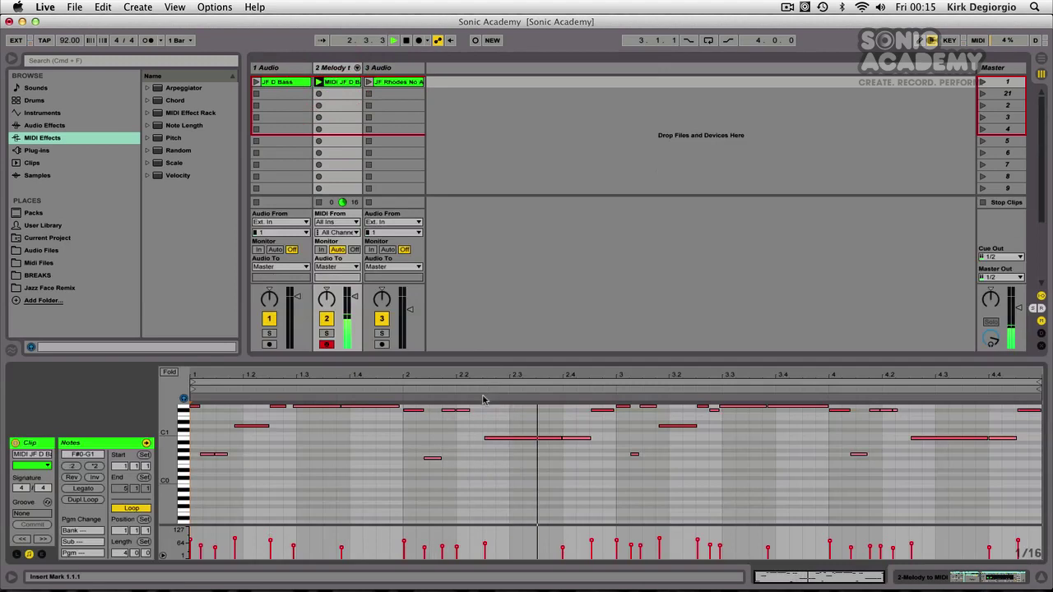
pyautogui.moveTo(172, 436); pyautogui.dragTo(174, 462)
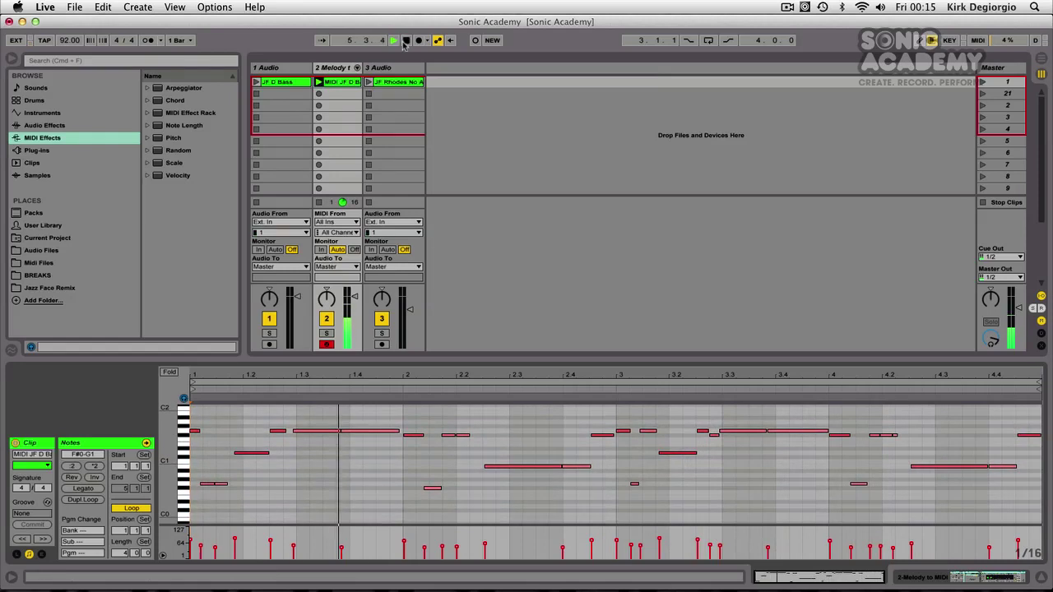
pyautogui.press('space')
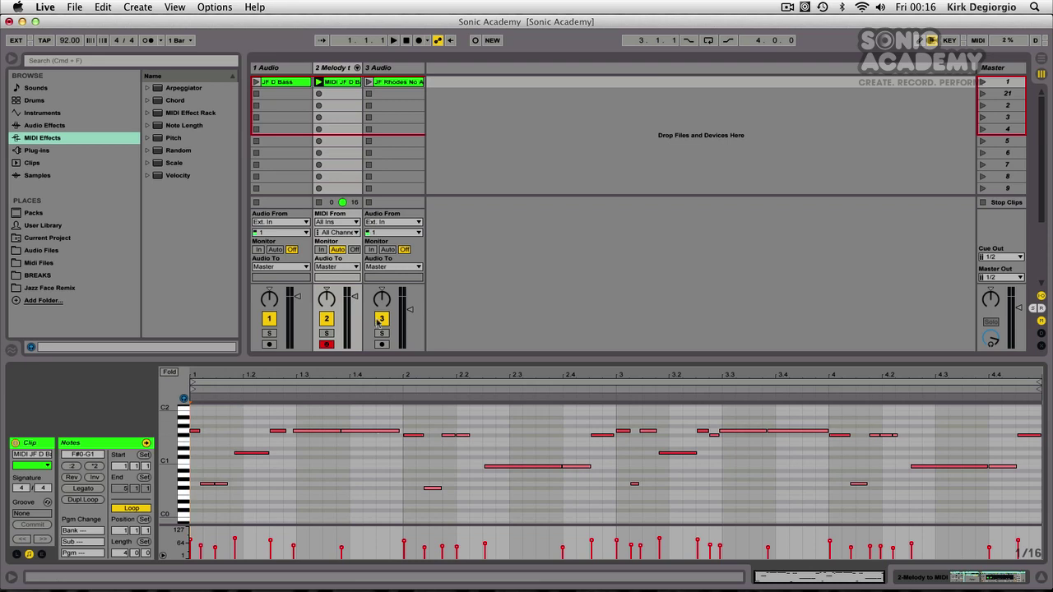
pyautogui.click(257, 83)
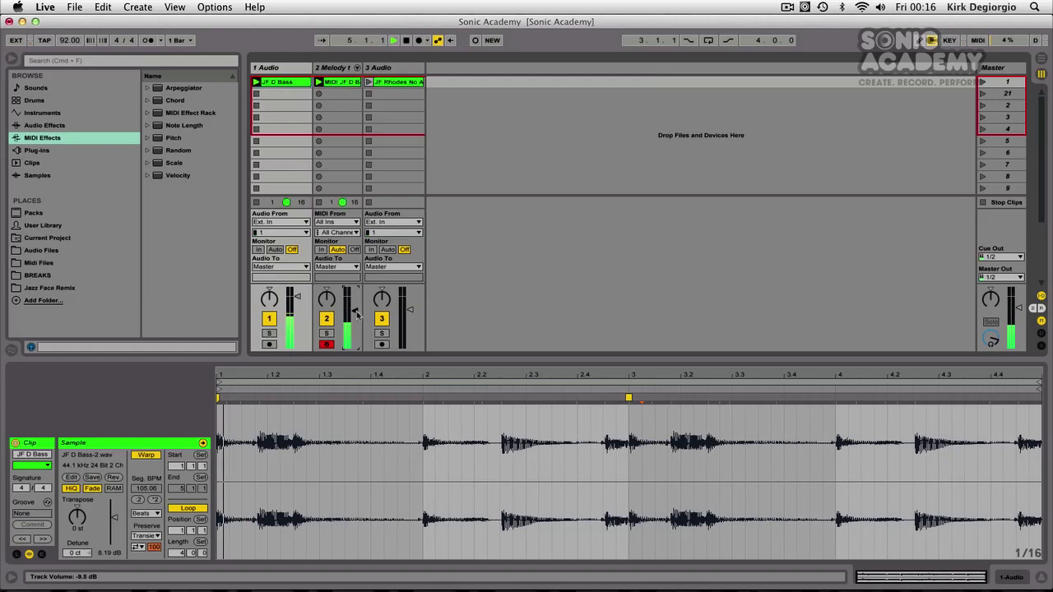
pyautogui.click(406, 41)
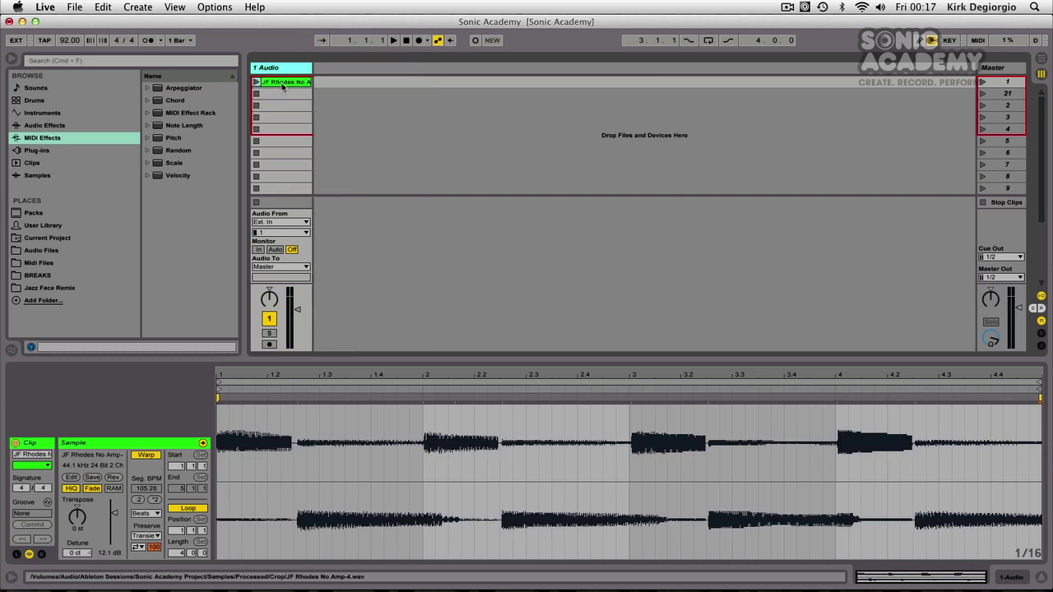
# Audition the JF Rhodes clip and convert its harmony to a new MIDI track
pyautogui.click(256, 82)
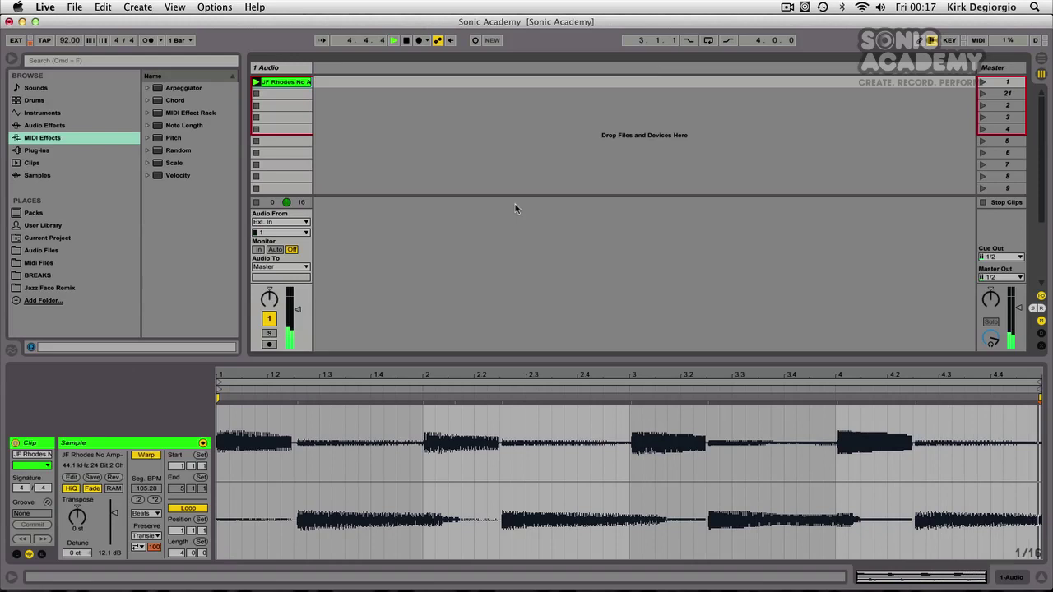
pyautogui.click(405, 40)
pyautogui.rightClick(298, 85)
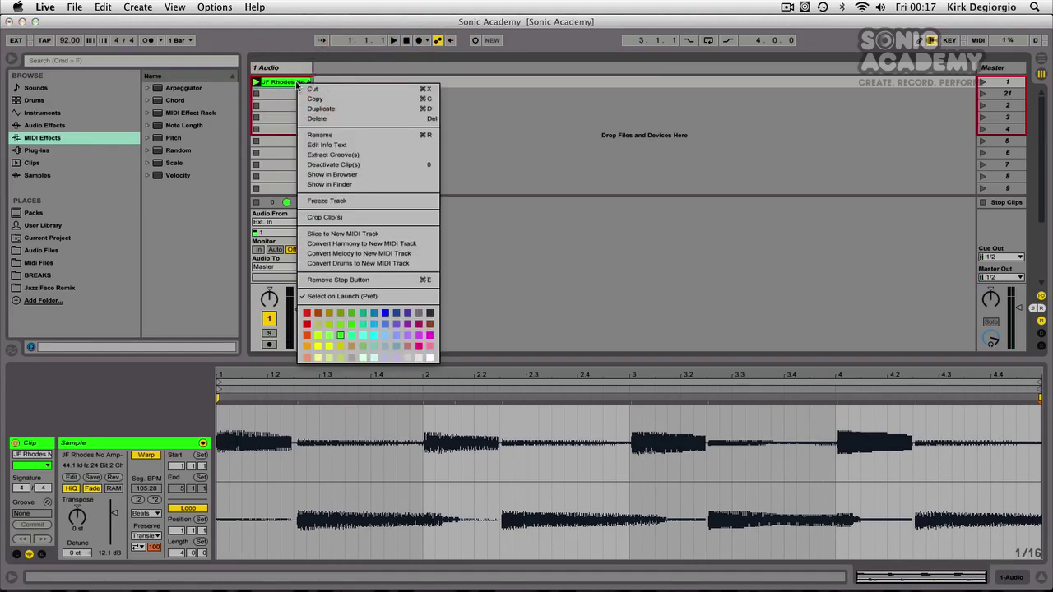
pyautogui.click(348, 245)
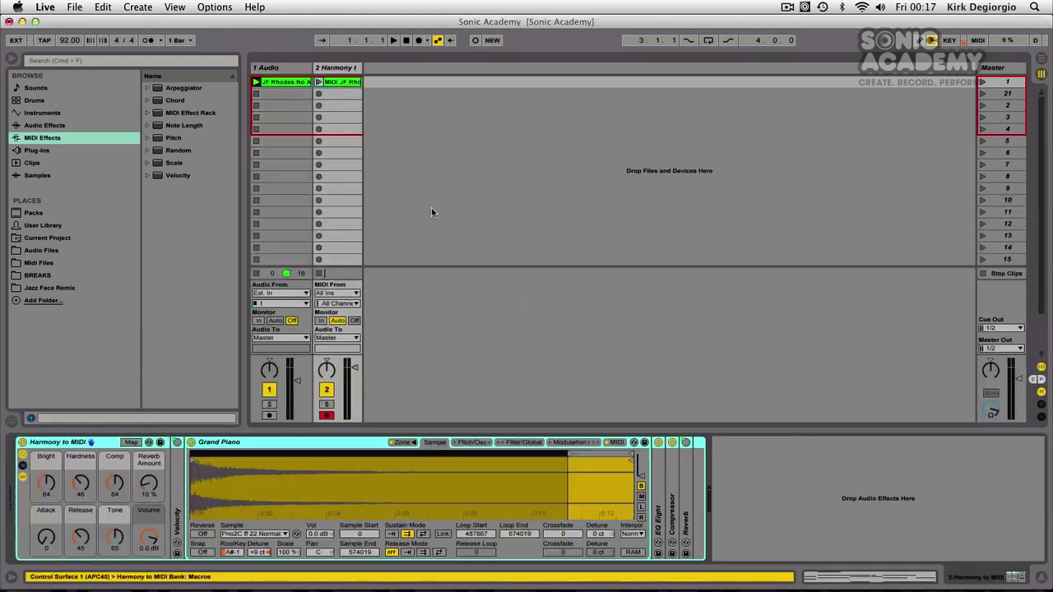
# Stop the original Rhodes clip and view the notes of the converted harmony MIDI clip while playing it alone
pyautogui.click(256, 274)
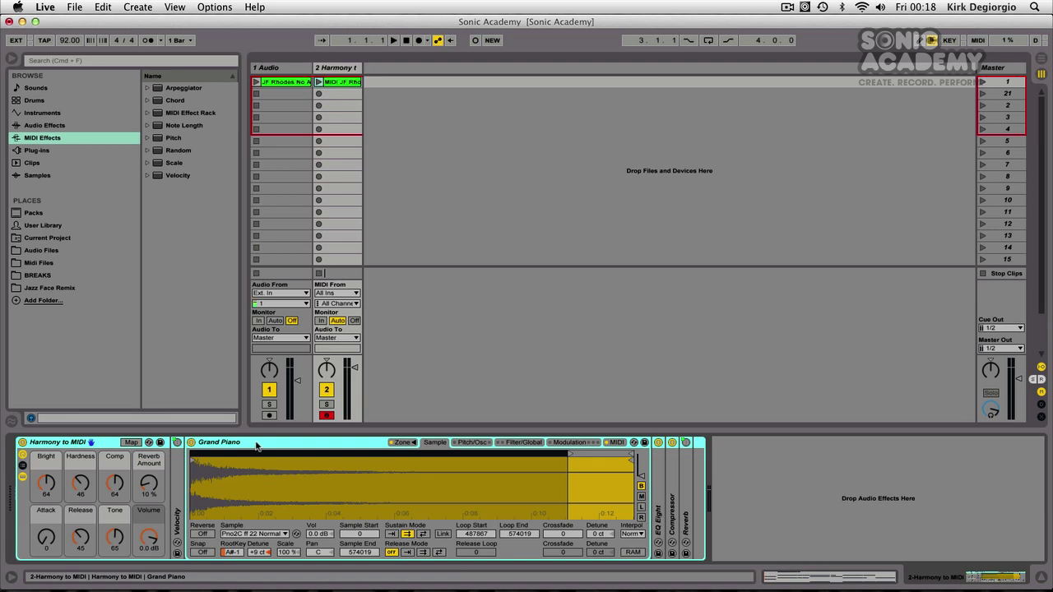
pyautogui.doubleClick(319, 83)
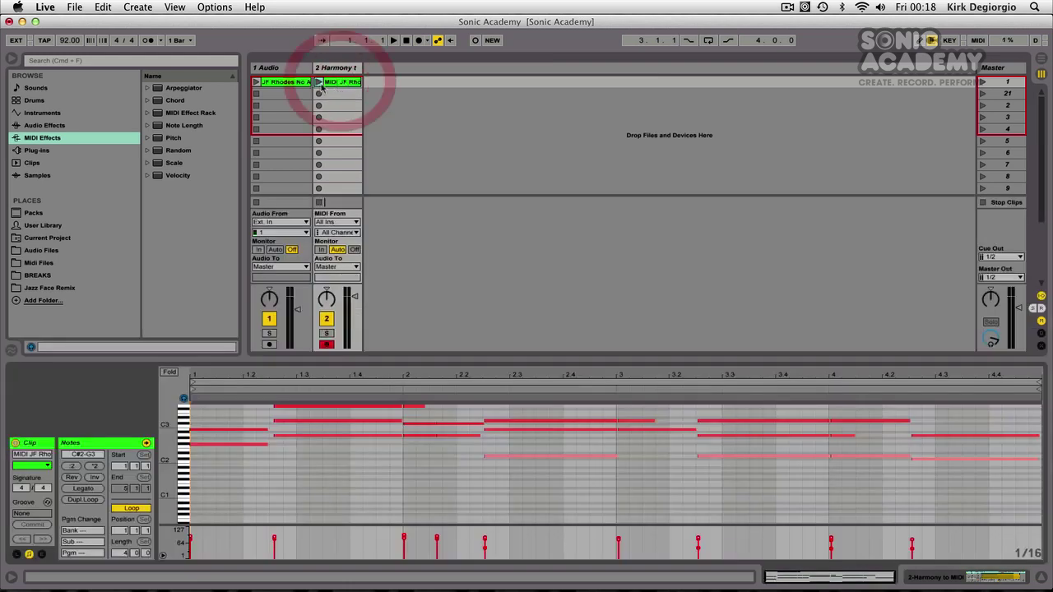
pyautogui.click(318, 82)
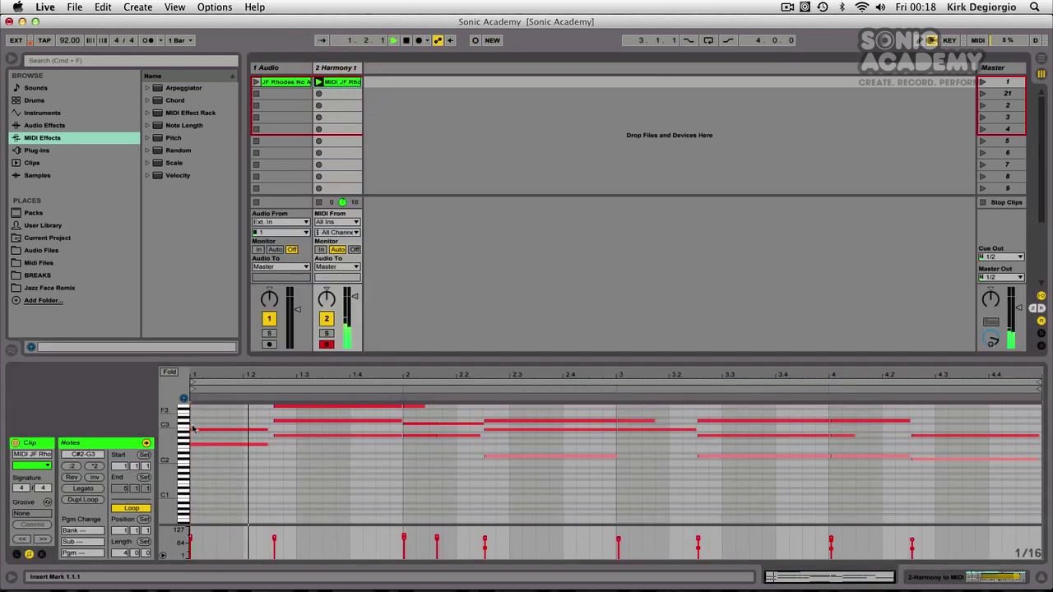
pyautogui.moveTo(171, 403); pyautogui.dragTo(170, 423)
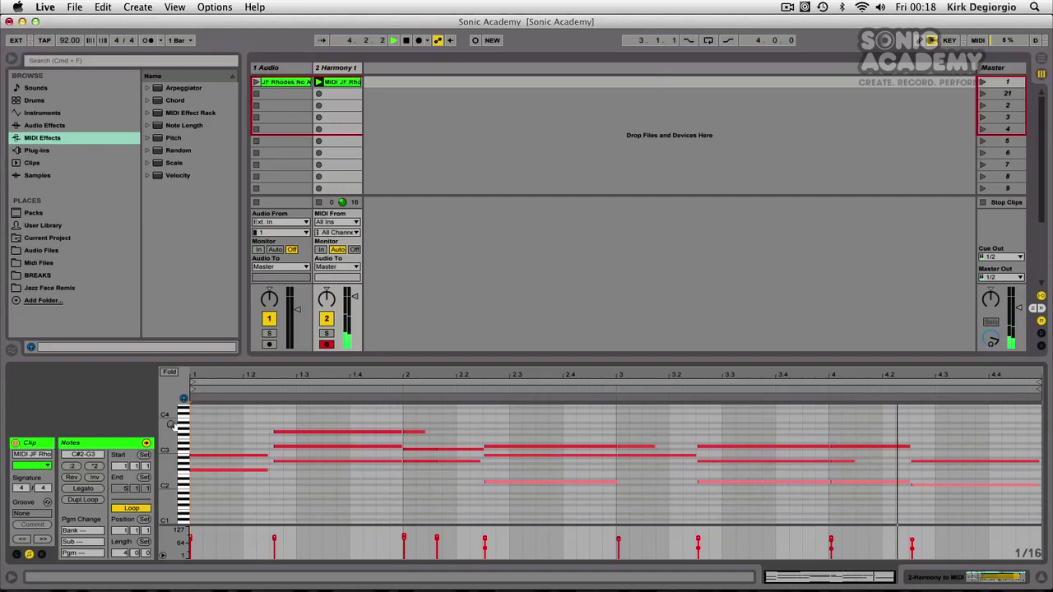
pyautogui.click(406, 41)
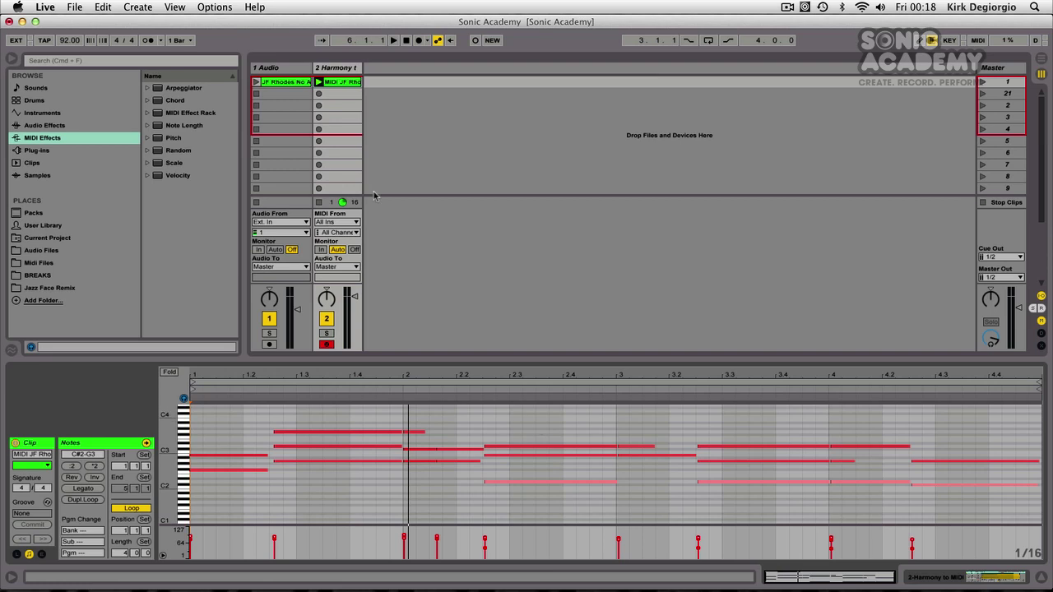
# Play the original Rhodes clip together with its MIDI version while lowering the harmony MIDI track's volume
pyautogui.click(256, 82)
pyautogui.moveTo(353, 301); pyautogui.dragTo(354, 315)
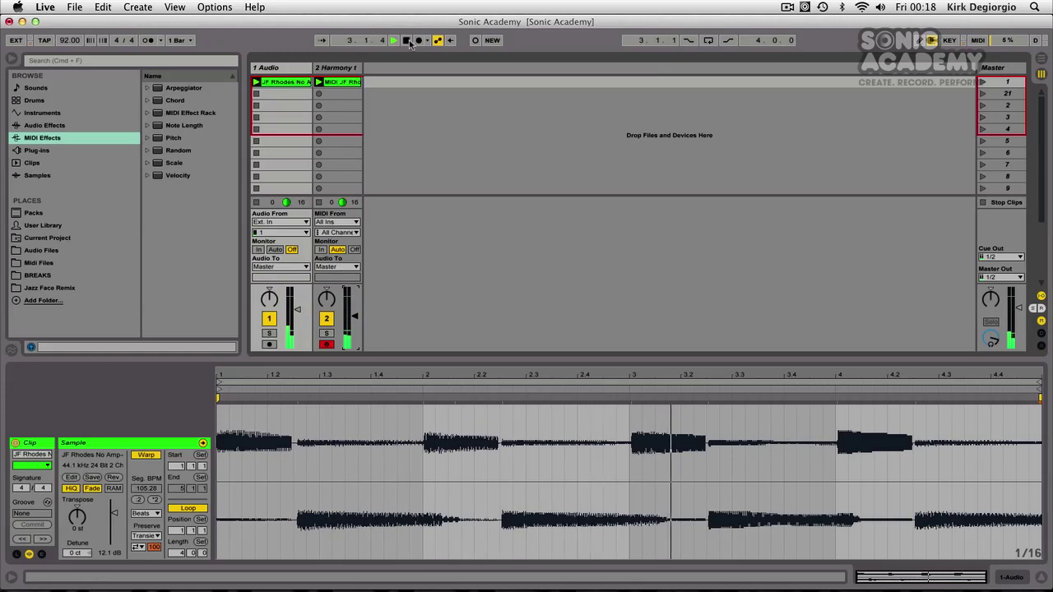
pyautogui.press('space')
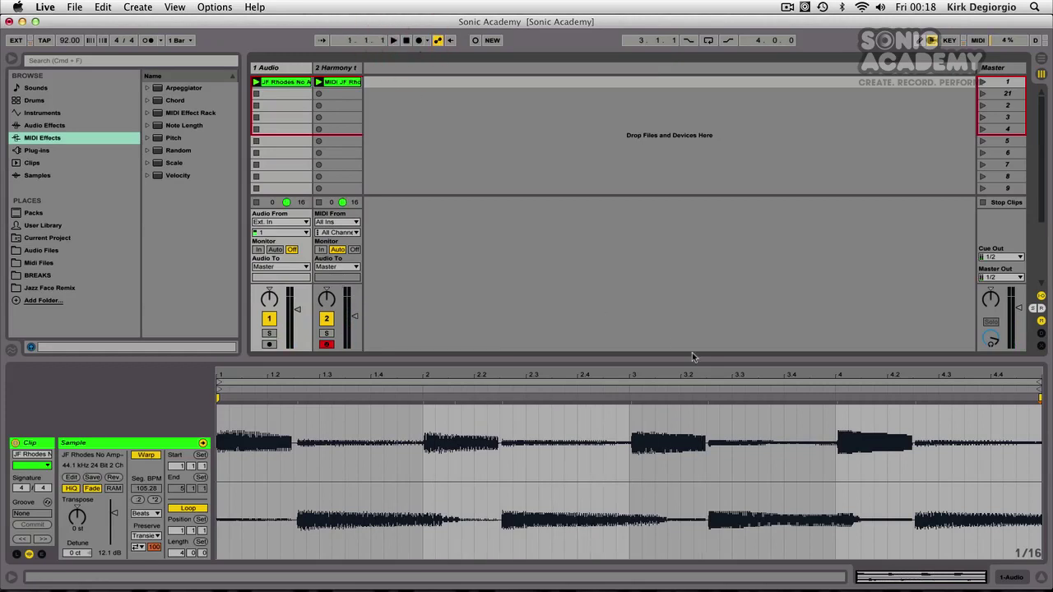